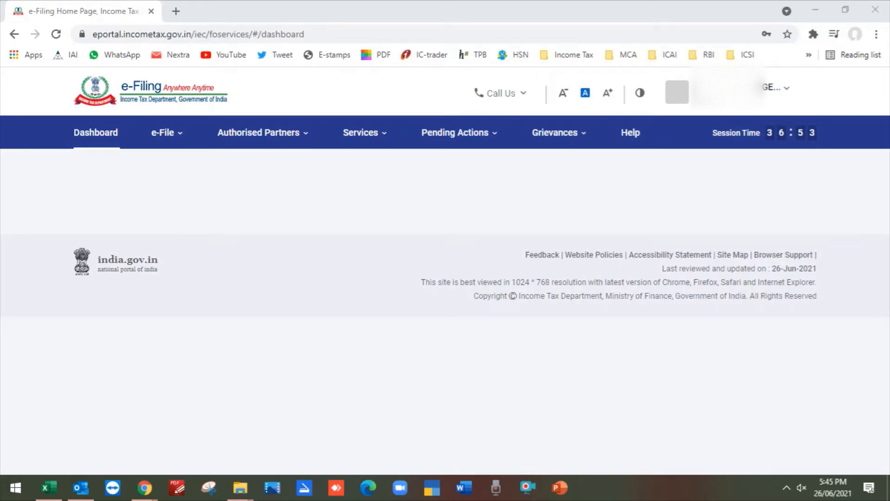
pyautogui.click(787, 487)
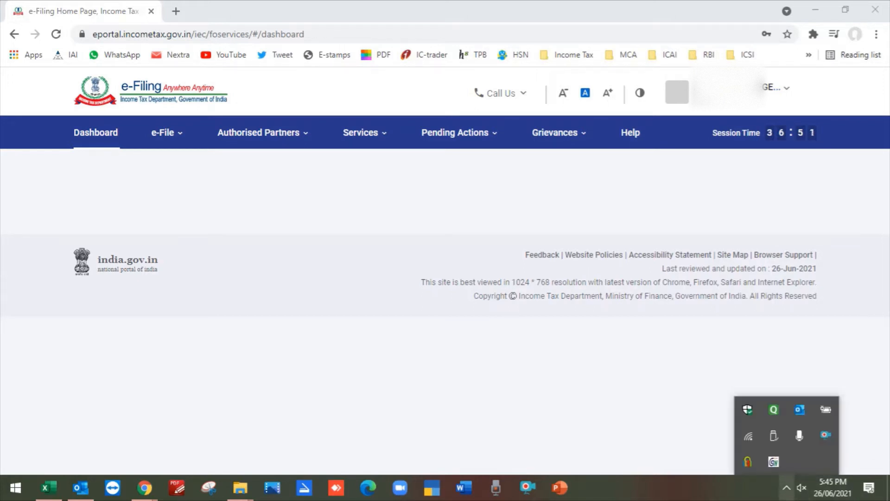
pyautogui.click(786, 488)
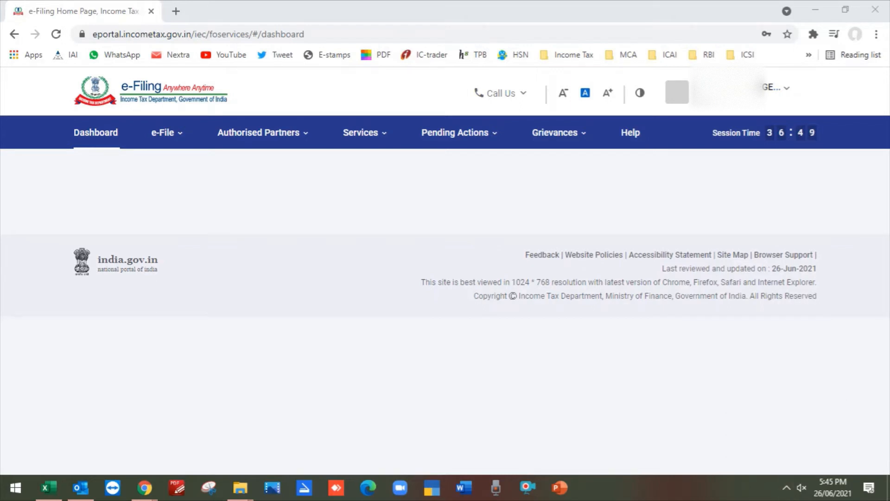
# Step: Start filing the quarterly TDS/TCS return (Form TDS) from the income tax forms
pyautogui.moveTo(167, 133)
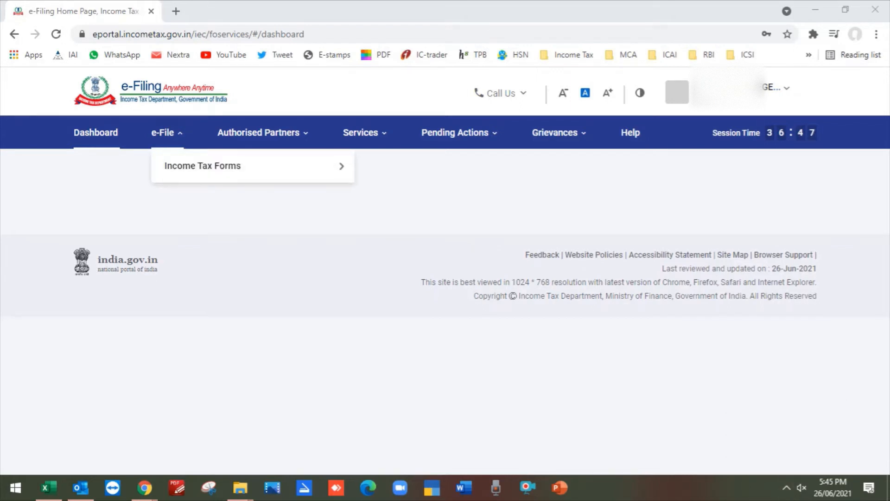
pyautogui.moveTo(223, 166)
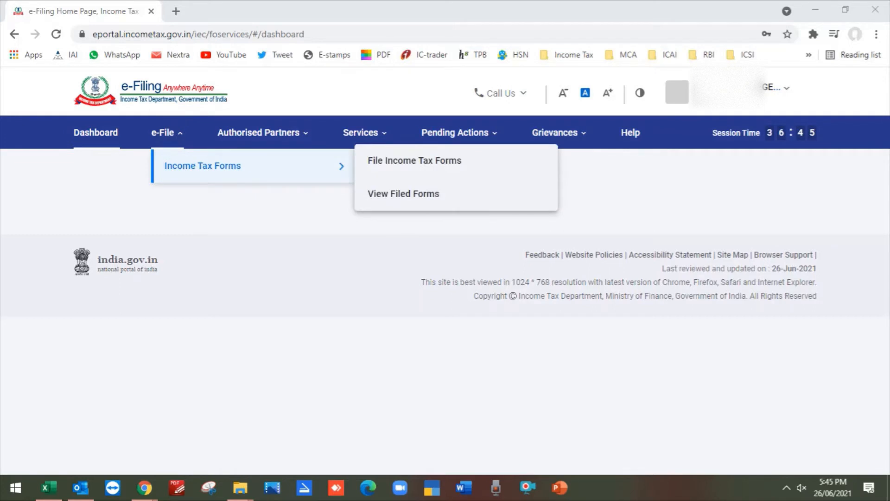
pyautogui.click(415, 160)
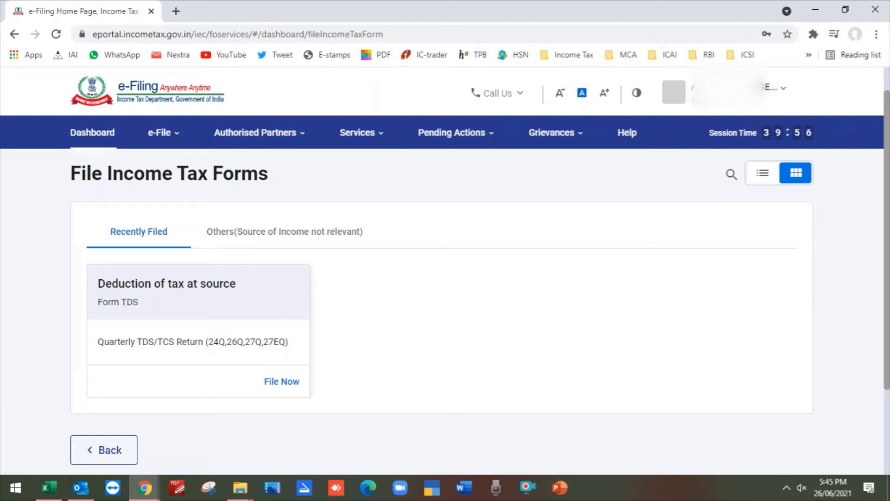
pyautogui.click(281, 381)
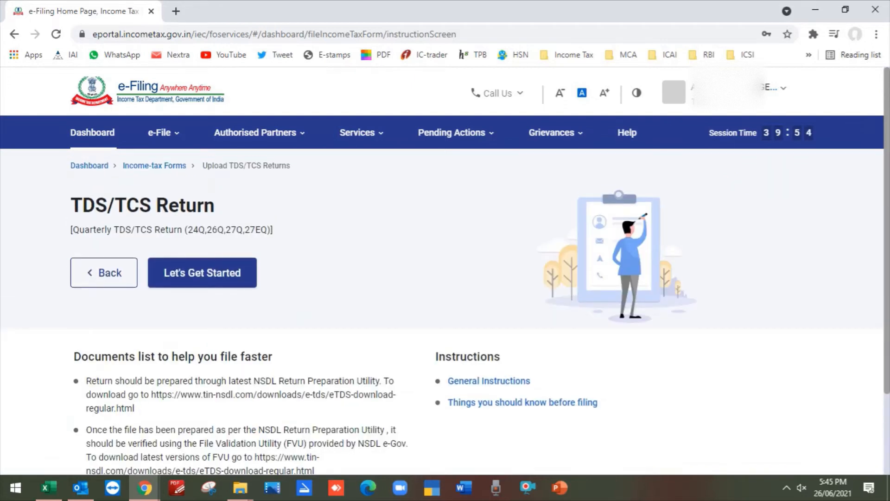
pyautogui.click(203, 273)
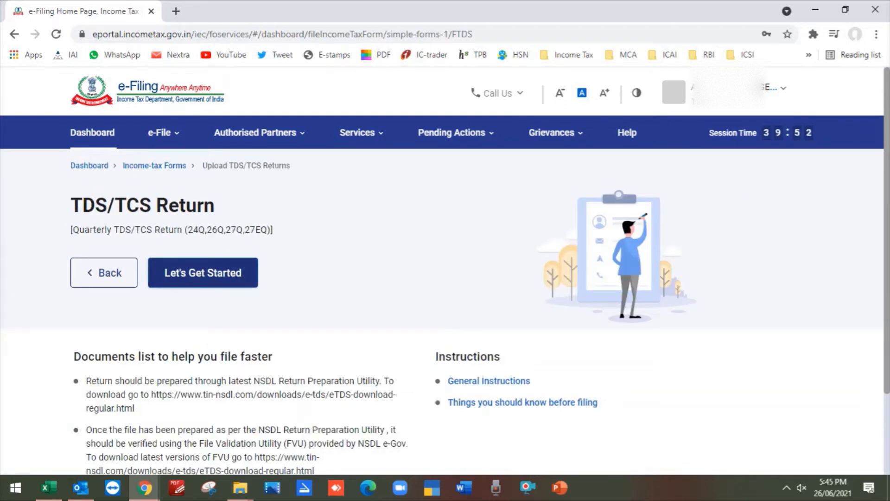
# Step: Choose form 26Q (Other than salary) for financial year 2020-21, quarter Q4, and fetch its details
pyautogui.click(191, 238)
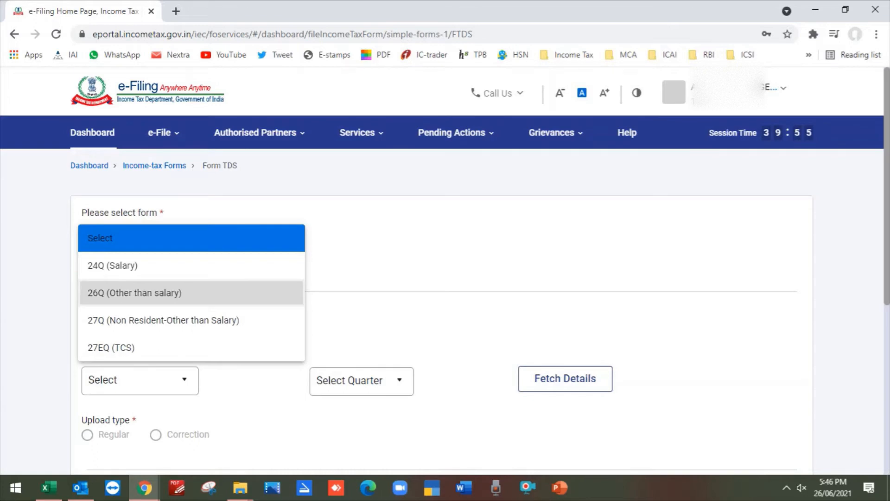
pyautogui.click(158, 293)
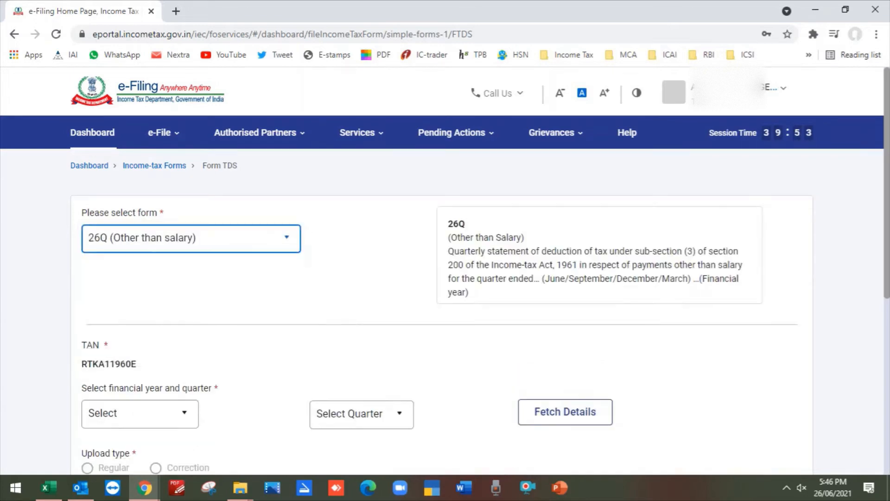
pyautogui.click(140, 414)
pyautogui.scroll(-3, 139, 347)
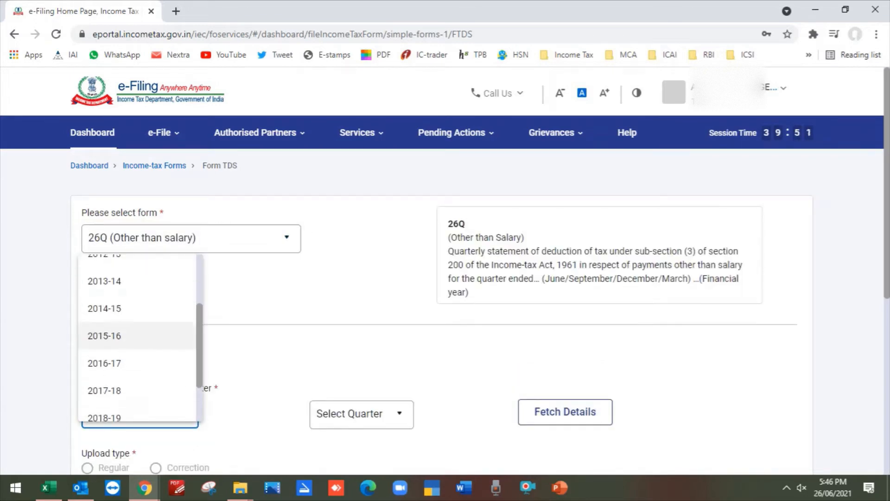
pyautogui.scroll(-1, 139, 396)
pyautogui.click(135, 407)
pyautogui.click(362, 413)
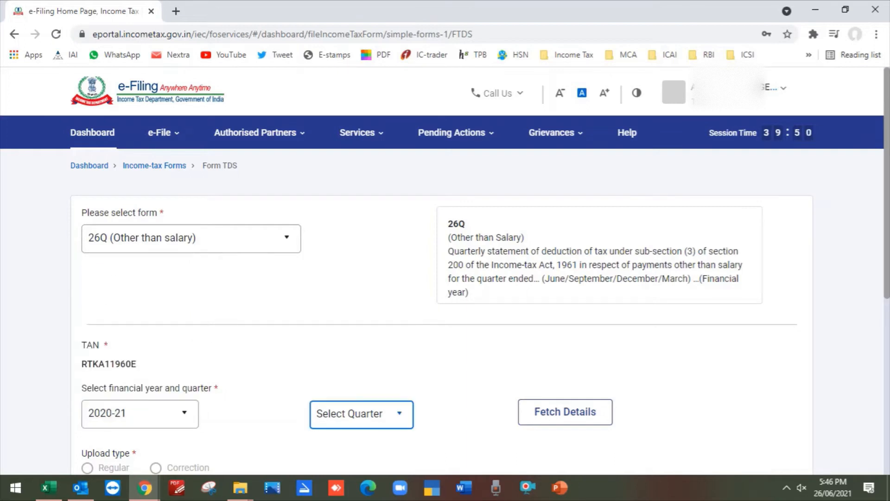
pyautogui.click(363, 407)
pyautogui.click(565, 411)
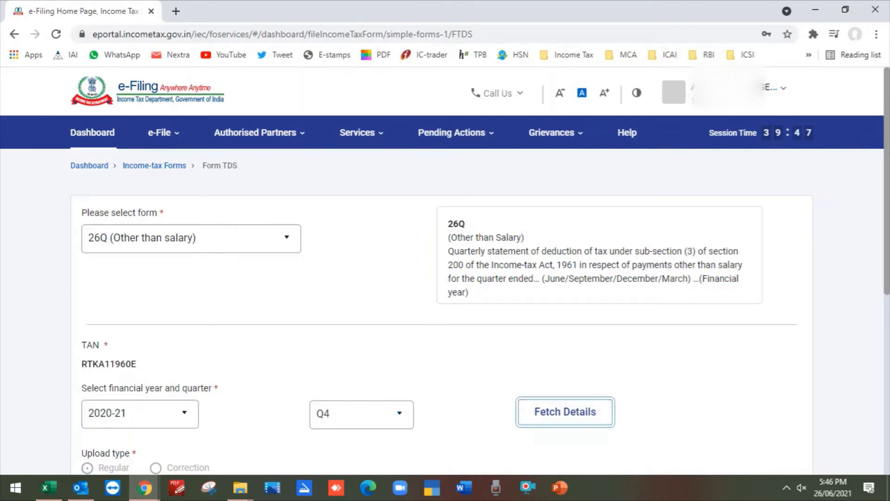
# Step: Attach AEC26Q4.zip from the 2020-21 TDS Q4 folder as the TDS zip file
pyautogui.scroll(-2, 565, 412)
pyautogui.scroll(-3, 445, 279)
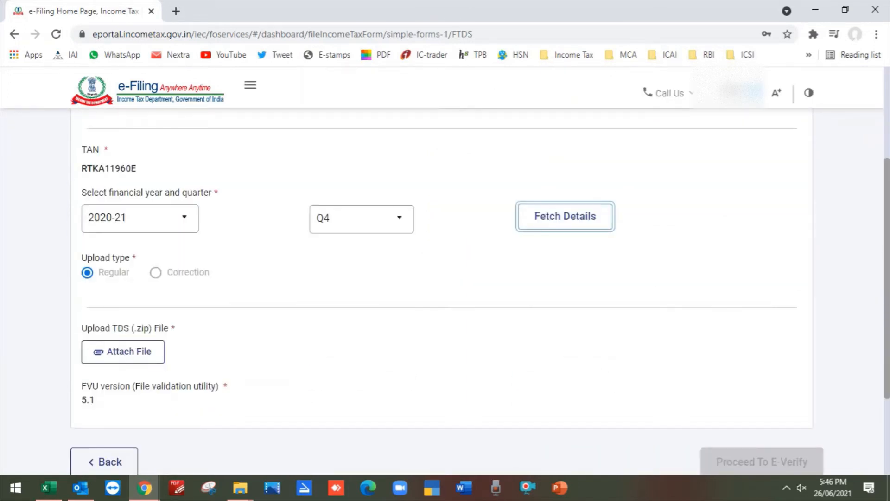
pyautogui.click(123, 352)
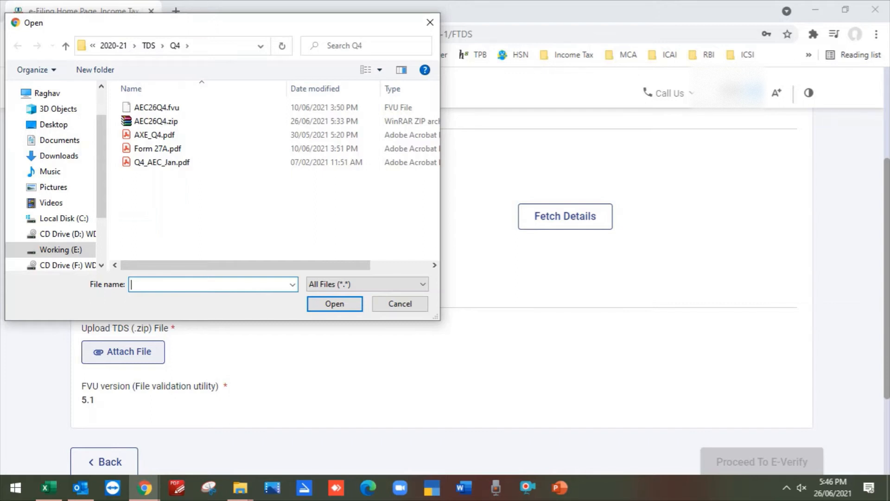
pyautogui.click(156, 121)
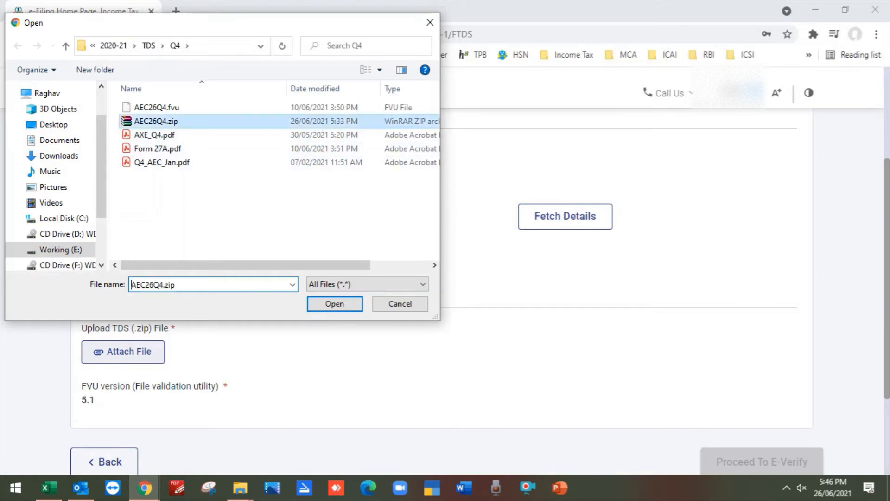
pyautogui.click(335, 304)
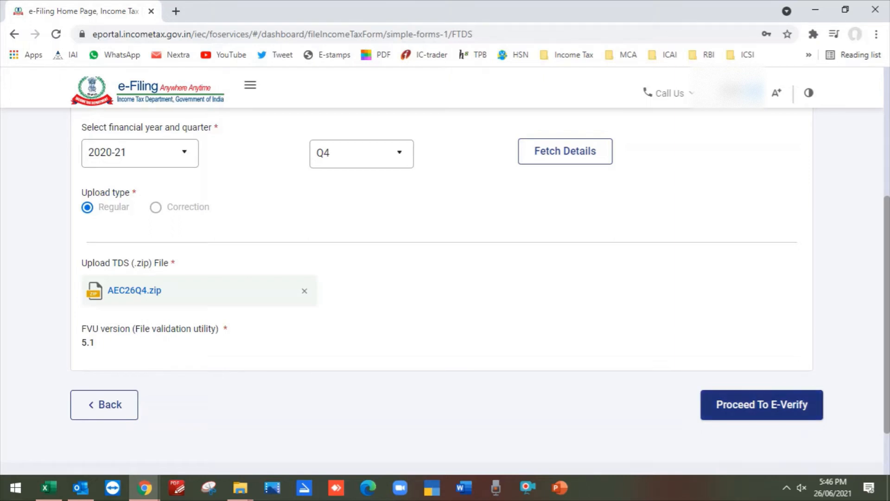
# Step: Proceed to e-verify the return using Digital Signature Certificate (DSC) and declare that the emsigner utility is downloaded and installed
pyautogui.click(762, 405)
pyautogui.click(448, 325)
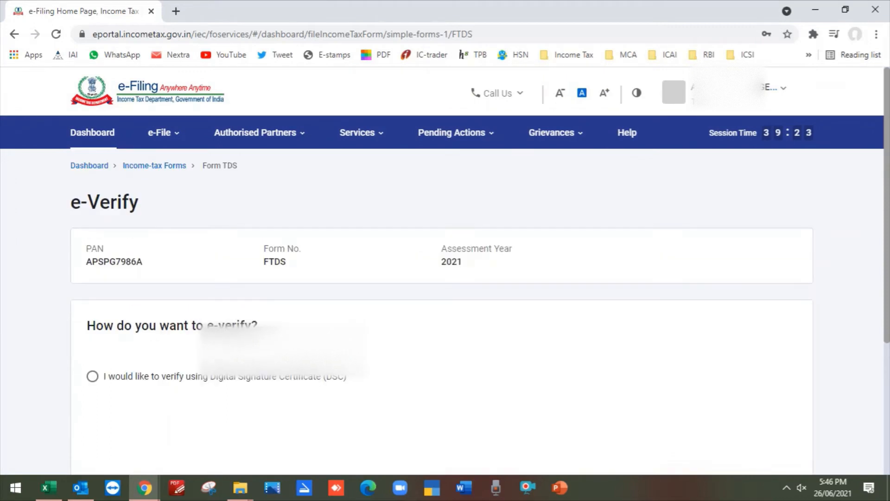
pyautogui.click(93, 376)
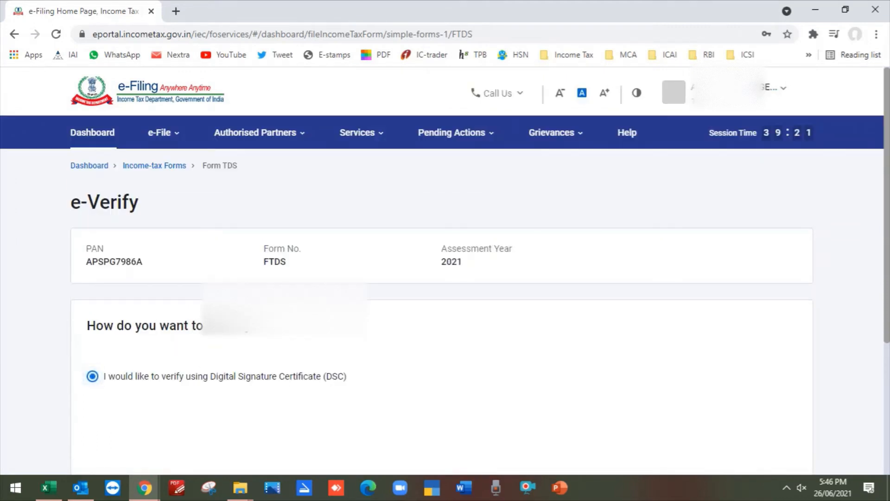
pyautogui.scroll(-2, 442, 297)
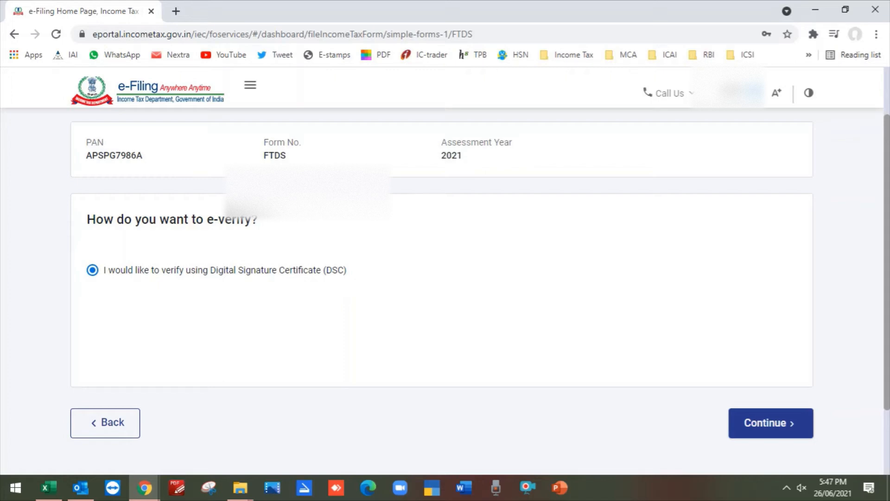
pyautogui.click(771, 423)
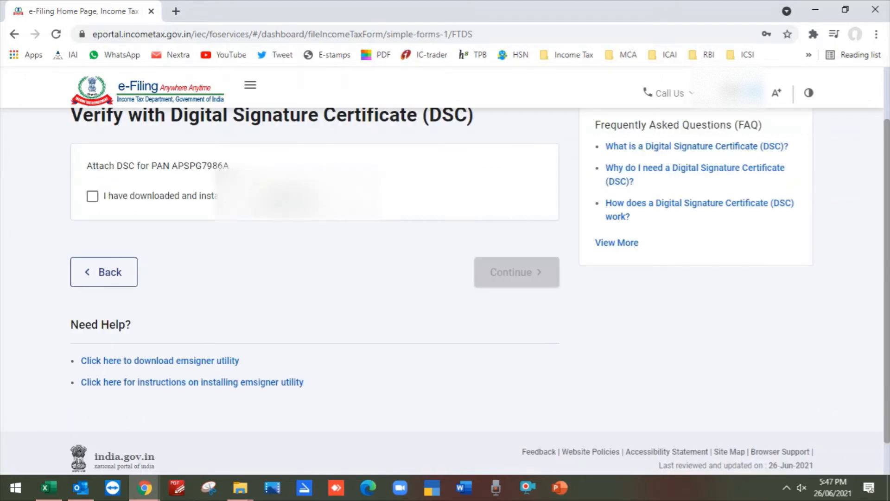
pyautogui.click(92, 196)
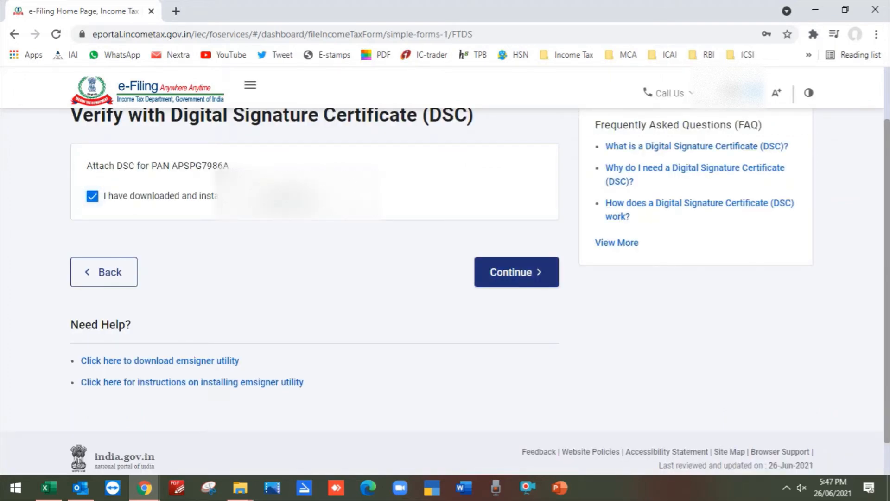
pyautogui.click(517, 272)
# Step: Try to sign the return with the first PROXKey V 2.0 provider and its certificate, entering the provider password
pyautogui.click(197, 211)
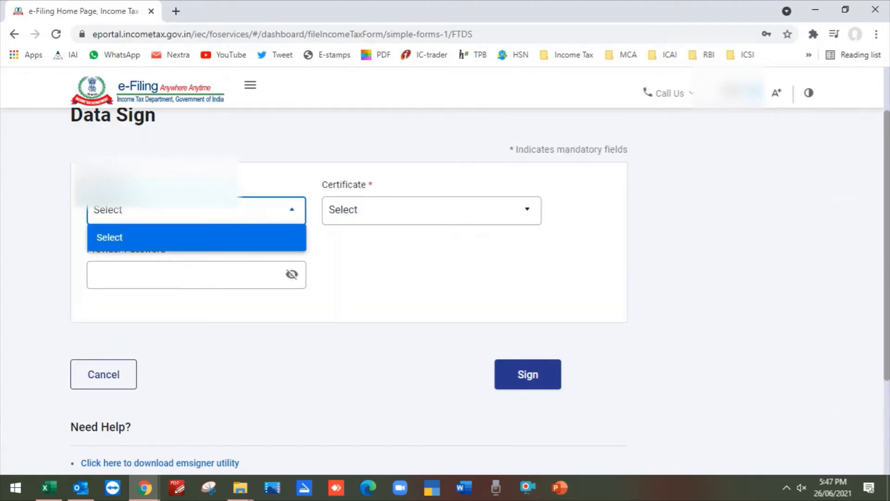
pyautogui.click(197, 211)
pyautogui.click(196, 210)
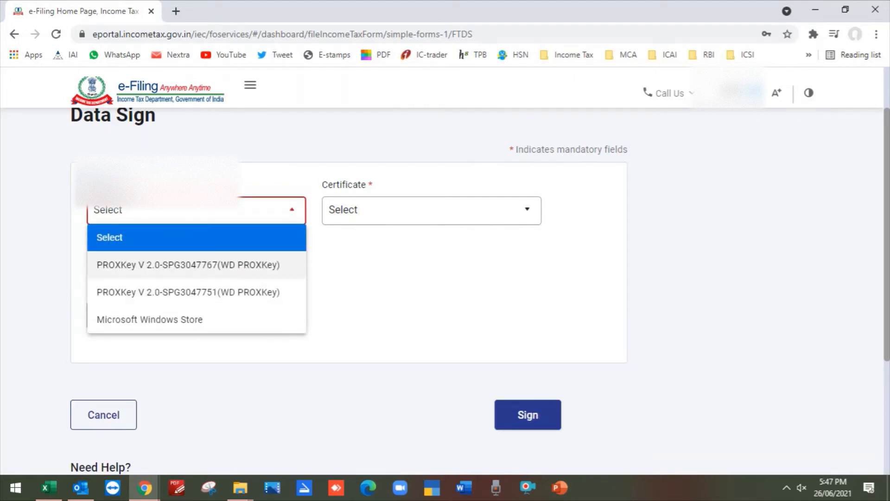
pyautogui.click(188, 265)
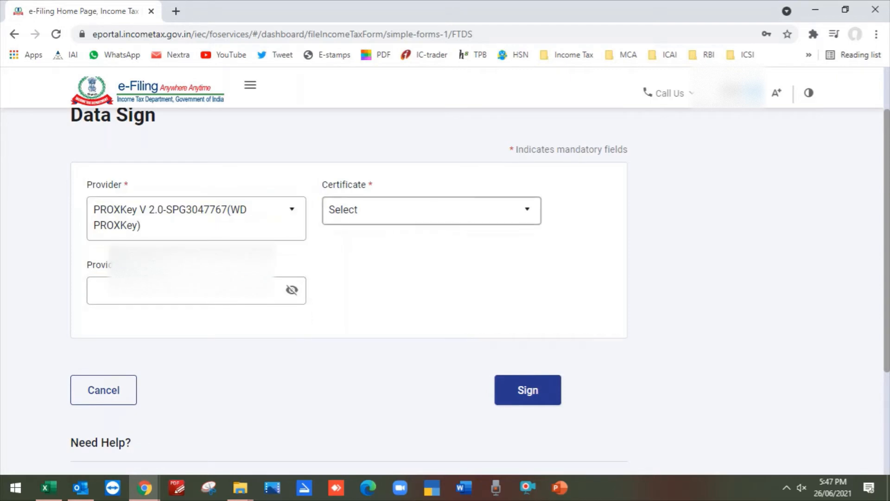
pyautogui.click(431, 211)
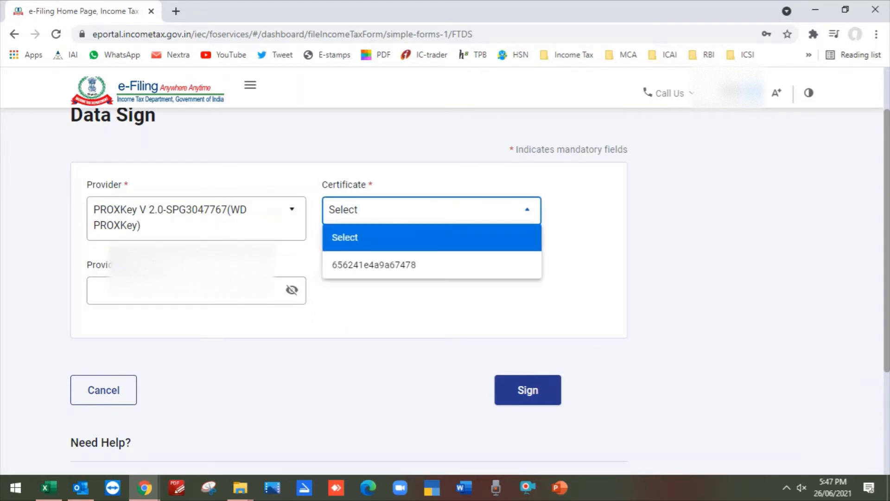
pyautogui.click(398, 265)
pyautogui.click(197, 291)
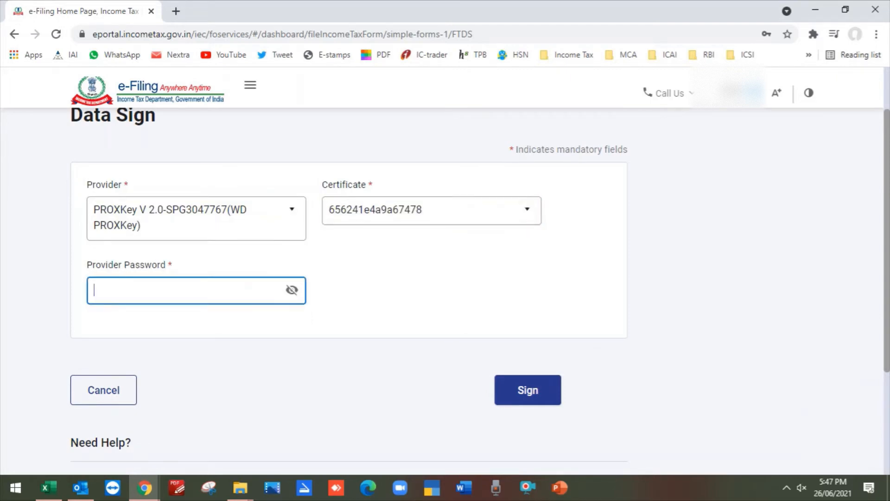
pyautogui.write('••••••••')
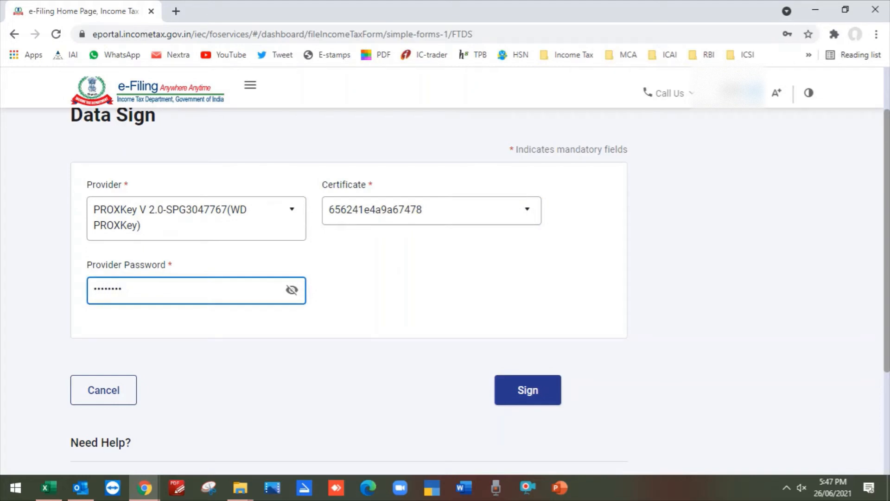
pyautogui.click(527, 390)
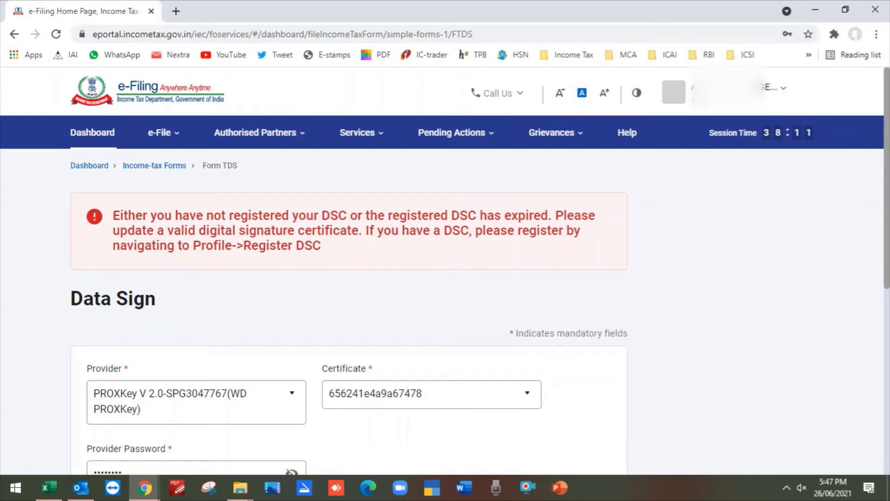
# Step: Open the E-filing Vault Higher Security options from the account profile
pyautogui.click(772, 88)
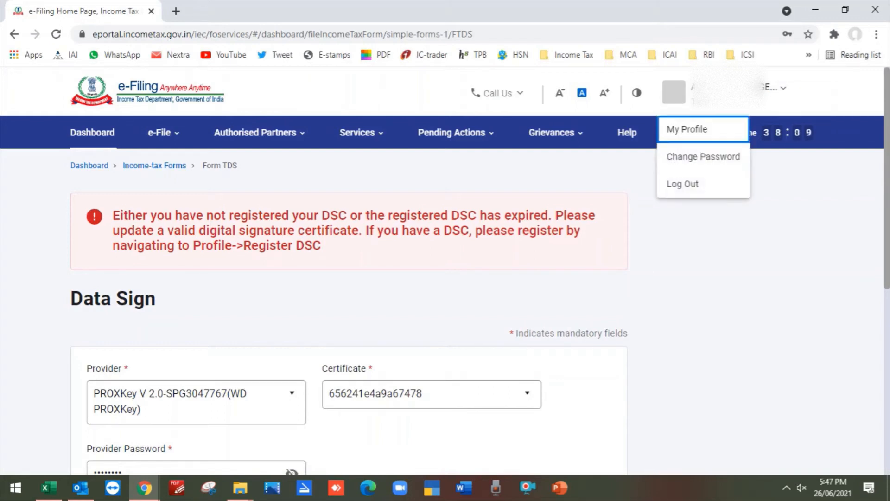
pyautogui.click(687, 130)
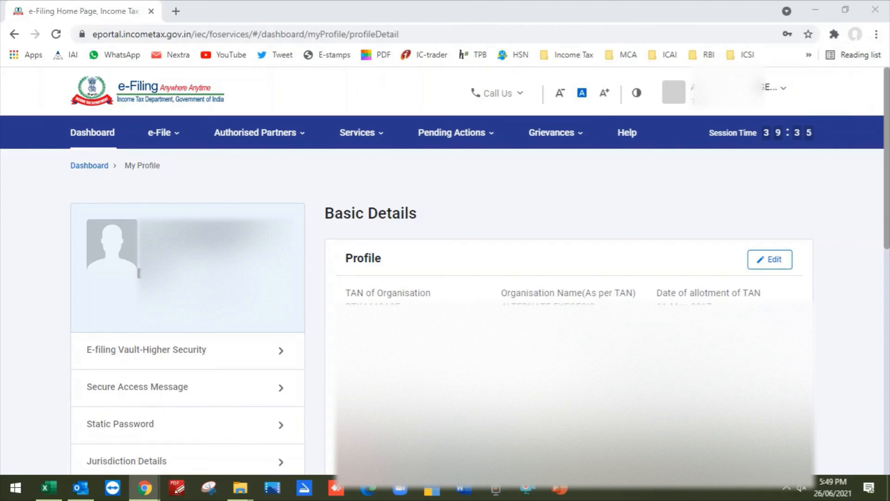
pyautogui.click(146, 350)
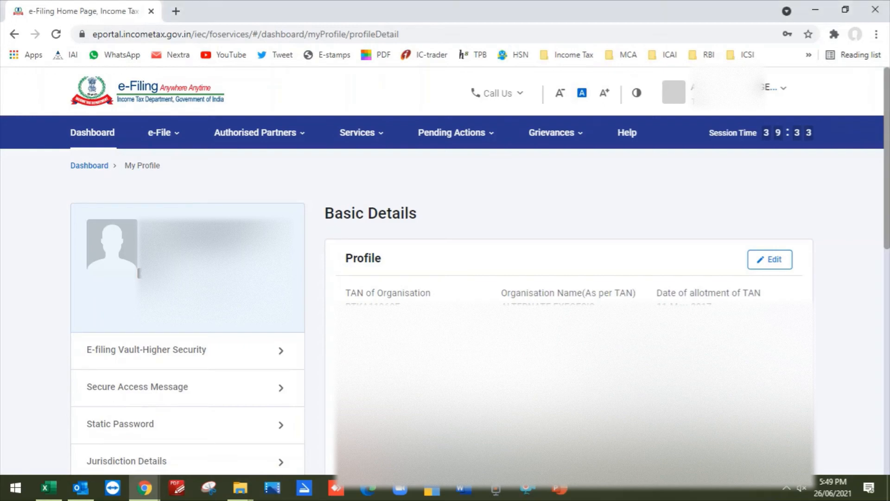
pyautogui.scroll(-1, 440, 294)
pyautogui.scroll(-2, 314, 320)
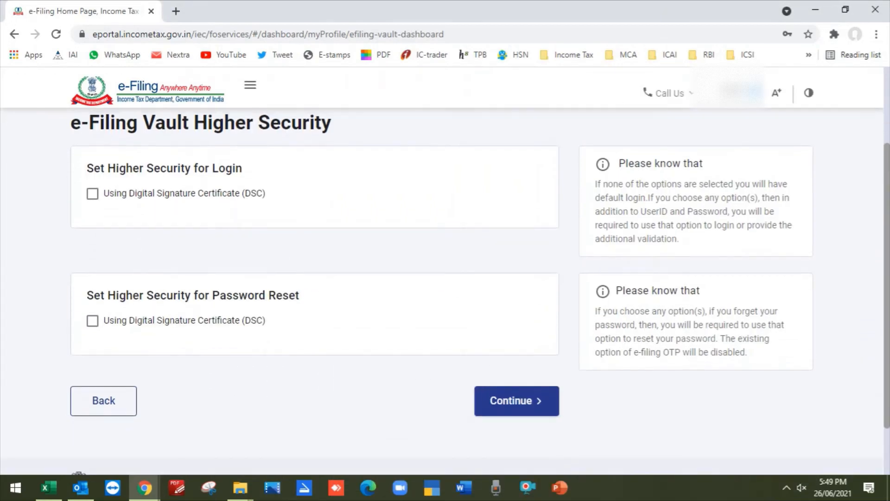
# Step: Open DSC registration from the password-reset DSC option and declare that the emsigner utility is downloaded and installed
pyautogui.click(92, 321)
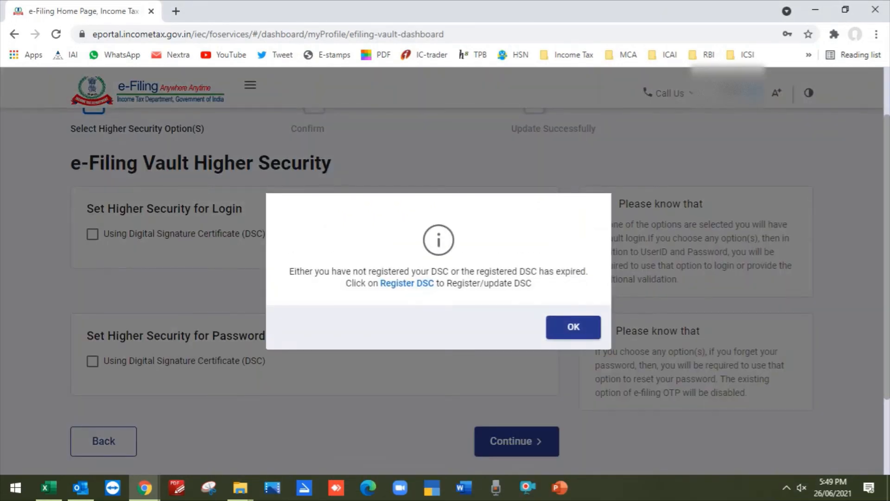
pyautogui.click(407, 282)
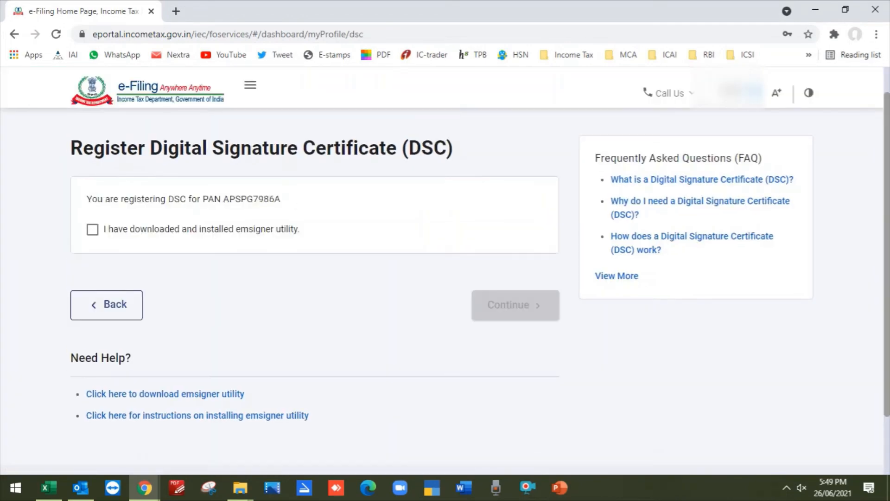
pyautogui.click(92, 230)
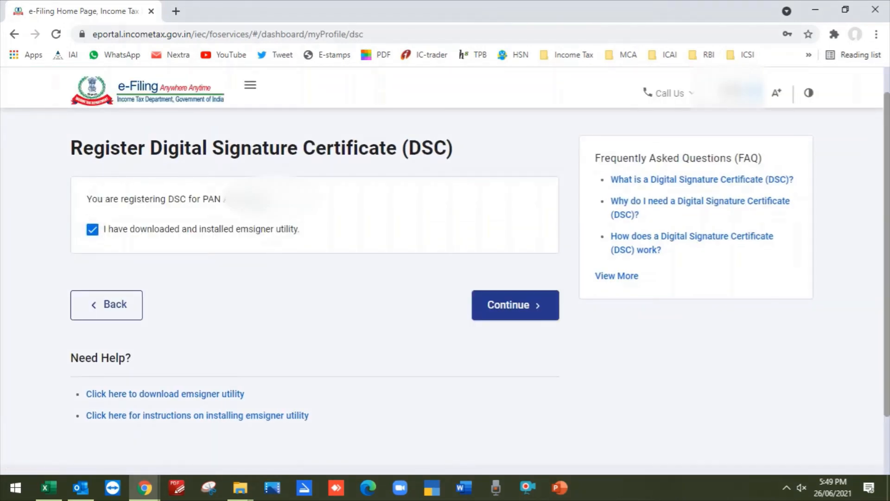
pyautogui.click(515, 305)
# Step: Choose the first PROXKey V 2.0 provider and its certificate for the DSC registration
pyautogui.click(197, 316)
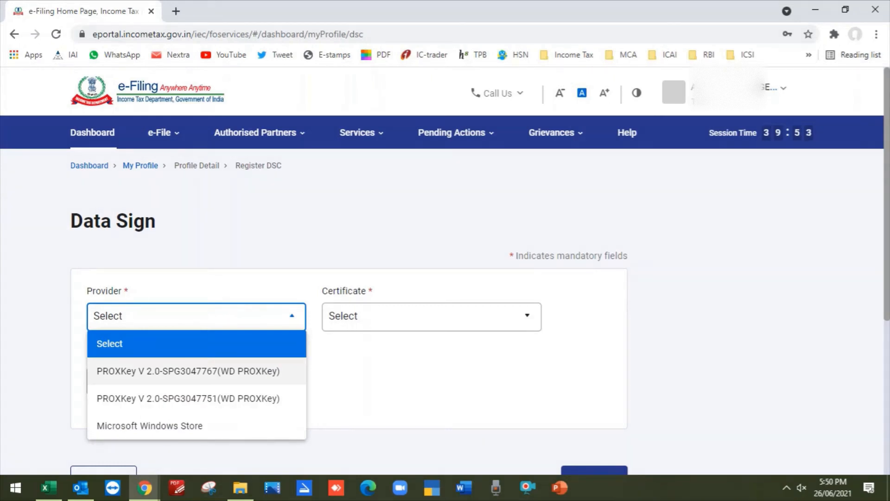
pyautogui.click(197, 316)
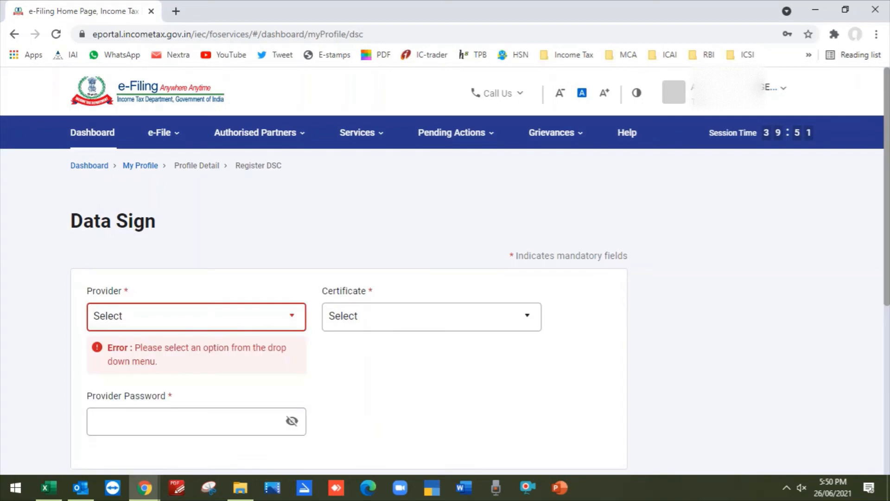
pyautogui.click(197, 317)
pyautogui.click(196, 316)
pyautogui.click(196, 317)
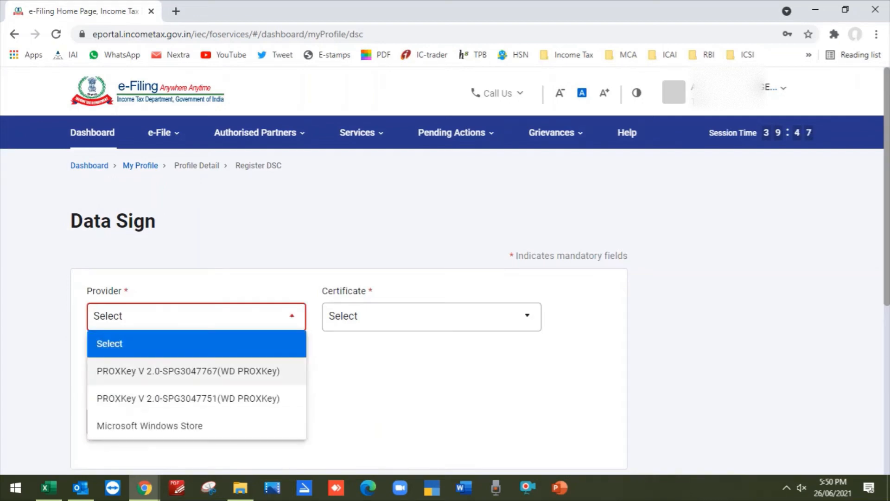
pyautogui.click(188, 371)
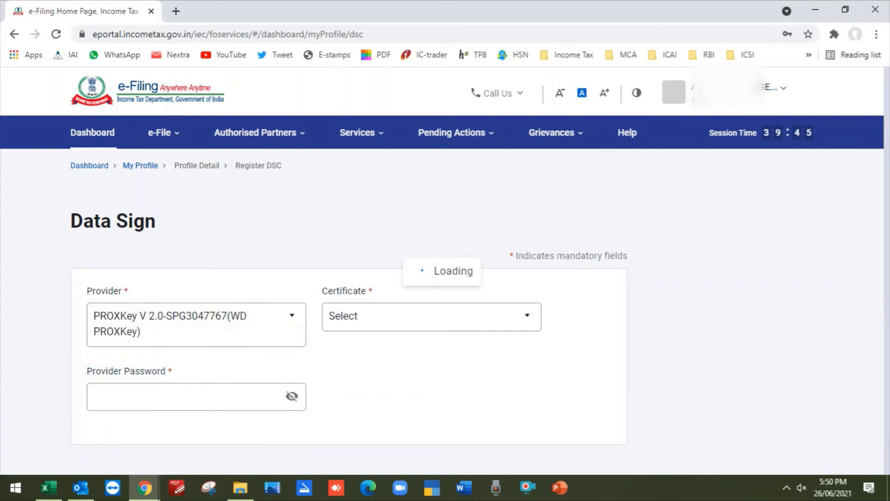
pyautogui.click(431, 317)
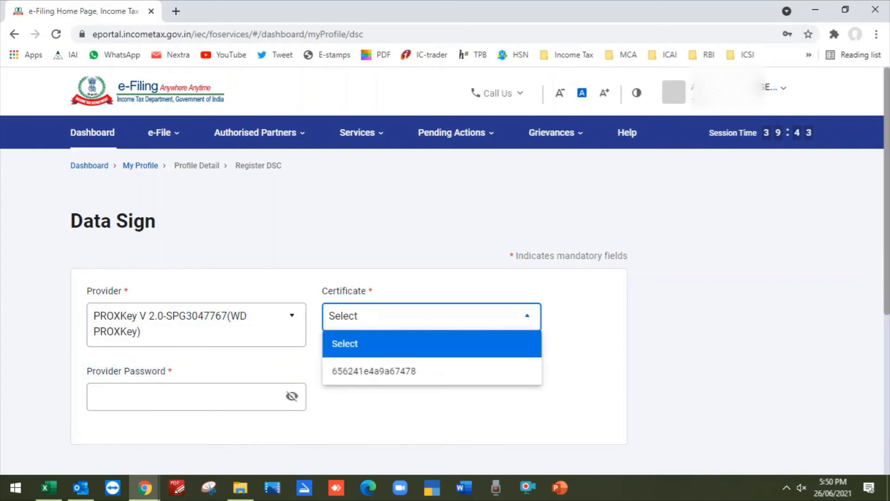
pyautogui.click(431, 371)
# Step: Enter the provider password and sign to register the digital signature certificate
pyautogui.click(196, 397)
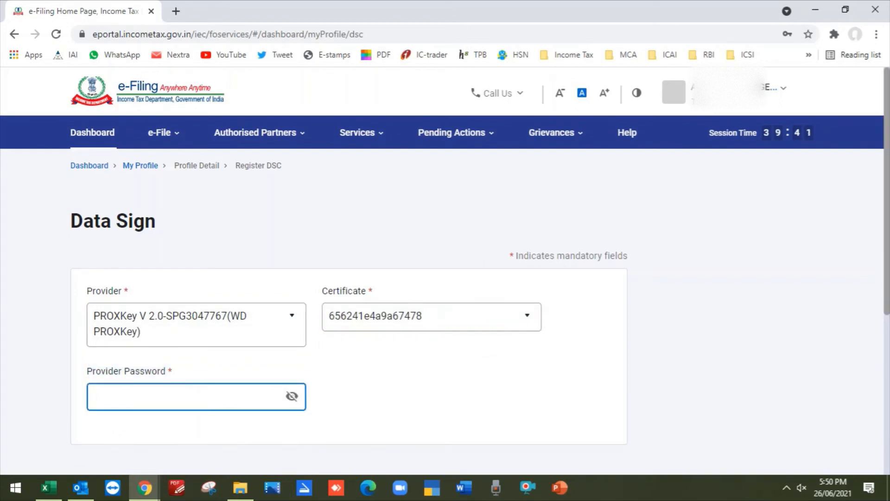
pyautogui.write('********')
pyautogui.scroll(-2, 445, 296)
pyautogui.click(593, 366)
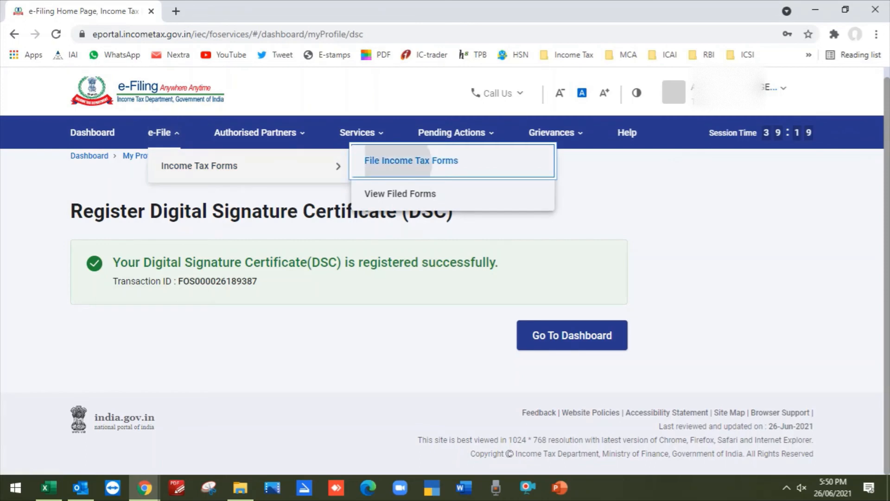
# Step: Reopen the quarterly TDS/TCS return among the income tax forms and review its 26Q details and attached zip file
pyautogui.click(408, 159)
pyautogui.click(281, 414)
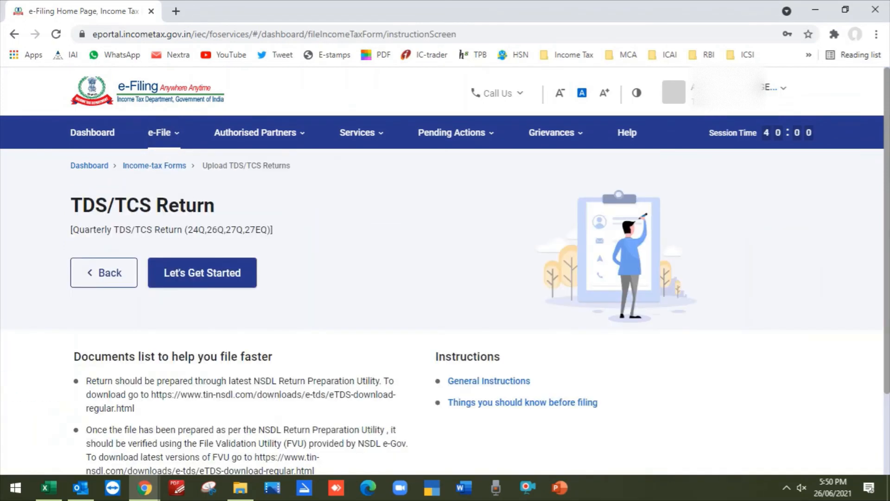
pyautogui.click(202, 273)
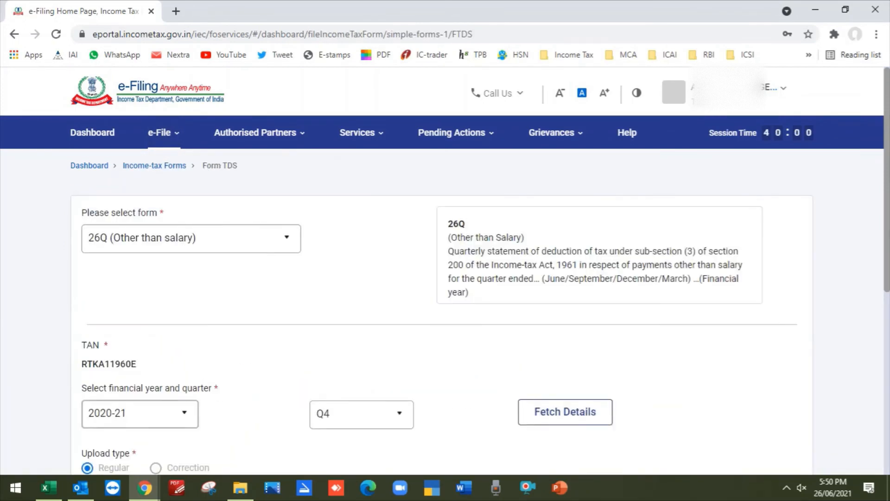
pyautogui.click(191, 238)
pyautogui.click(192, 239)
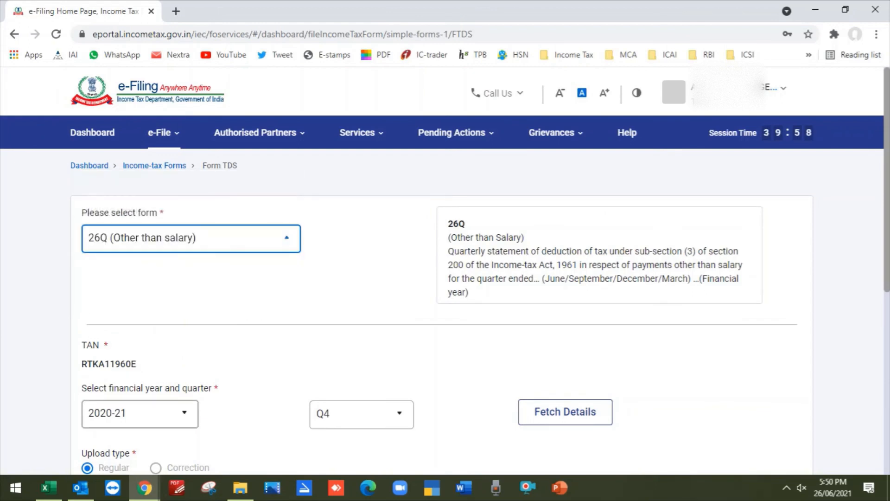
pyautogui.scroll(-1, 442, 310)
pyautogui.scroll(-6, 442, 278)
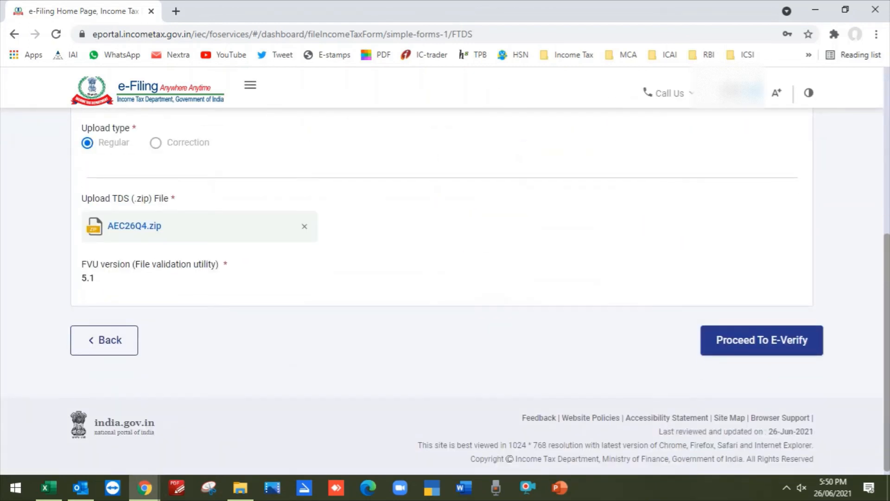
# Step: Proceed to e-verify the TDS return using Digital Signature Certificate (DSC), declaring the emsigner utility downloaded and installed
pyautogui.click(762, 340)
pyautogui.click(447, 325)
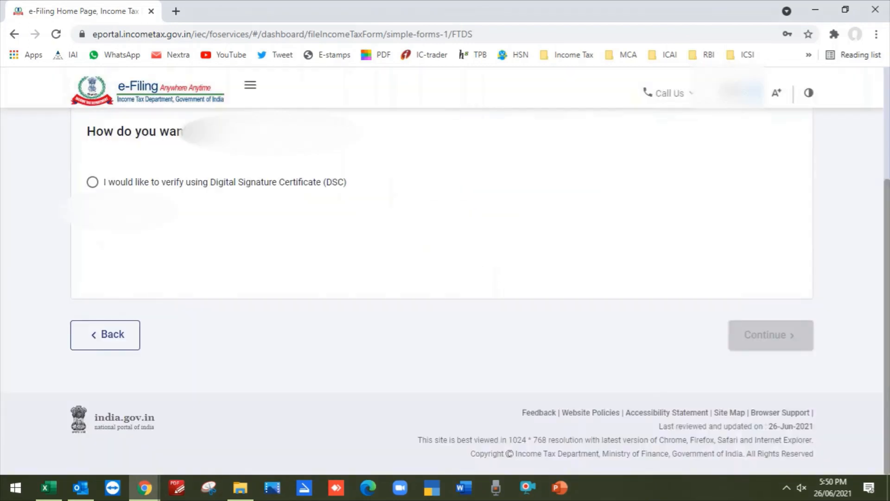
pyautogui.click(91, 374)
pyautogui.scroll(-4, 442, 278)
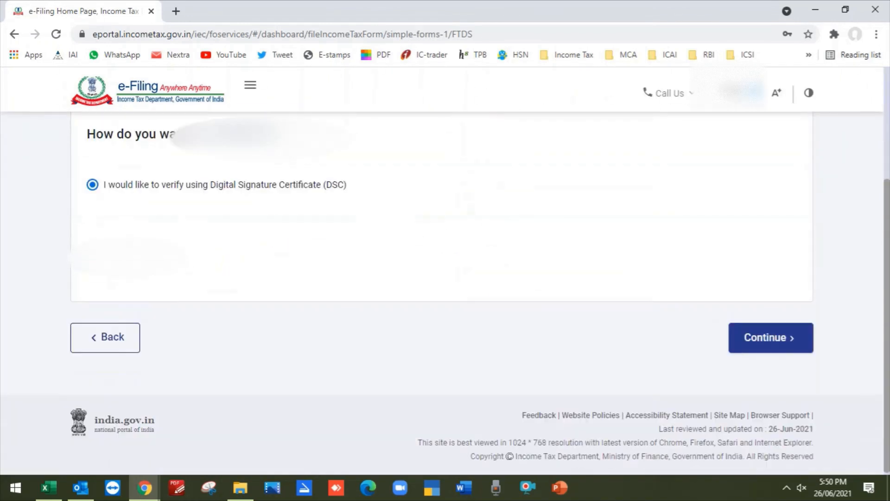
pyautogui.click(770, 338)
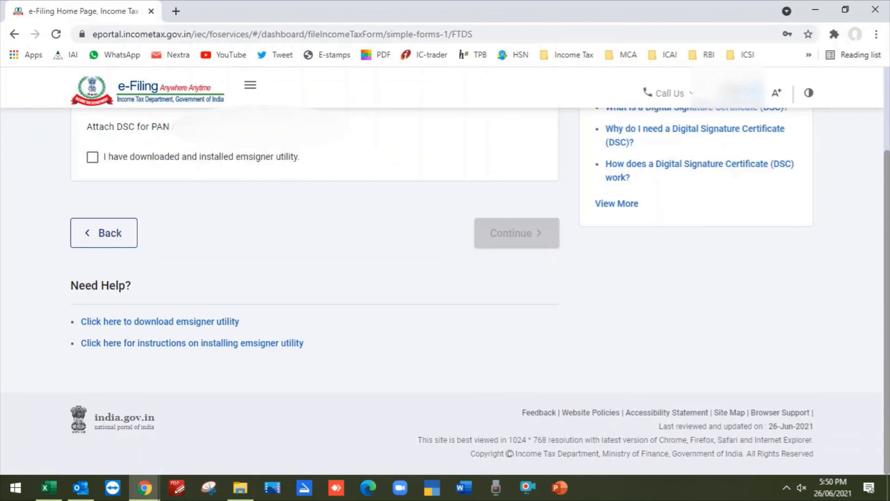
pyautogui.click(92, 157)
pyautogui.scroll(4, 442, 279)
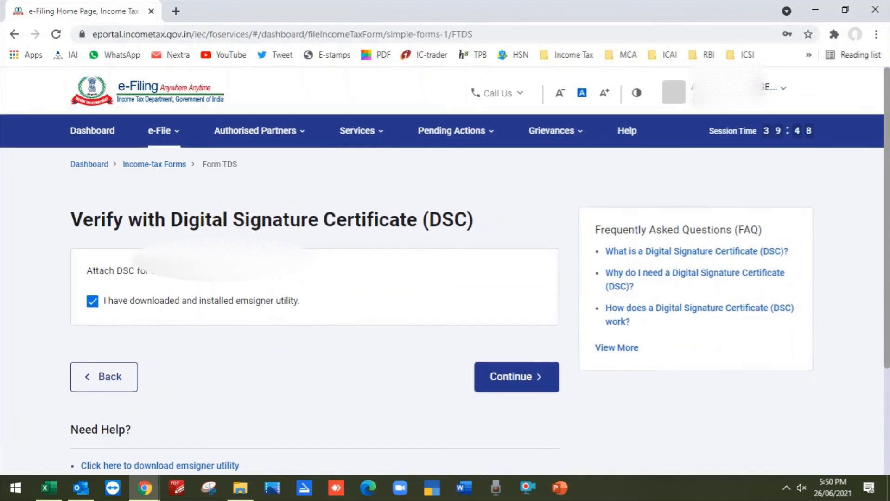
pyautogui.click(516, 377)
# Step: Select the PROXKey V 2.0 provider and its certificate for signing the TDS return
pyautogui.click(197, 317)
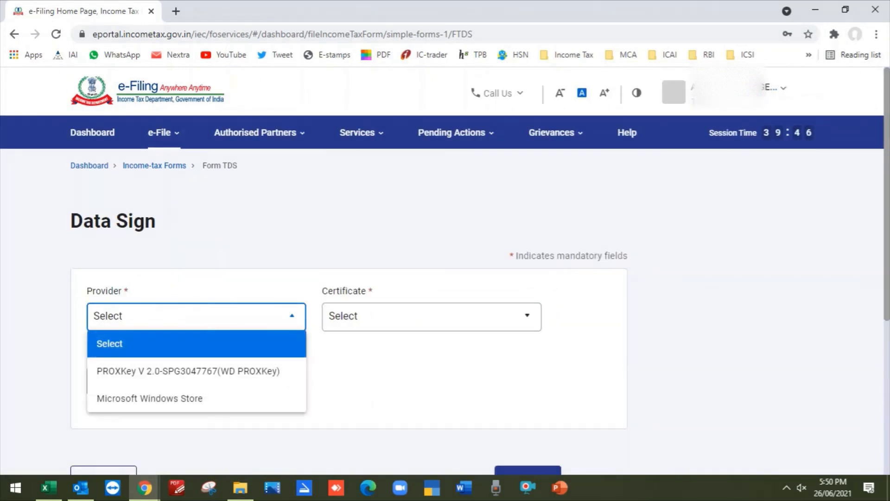
pyautogui.click(187, 371)
pyautogui.click(432, 317)
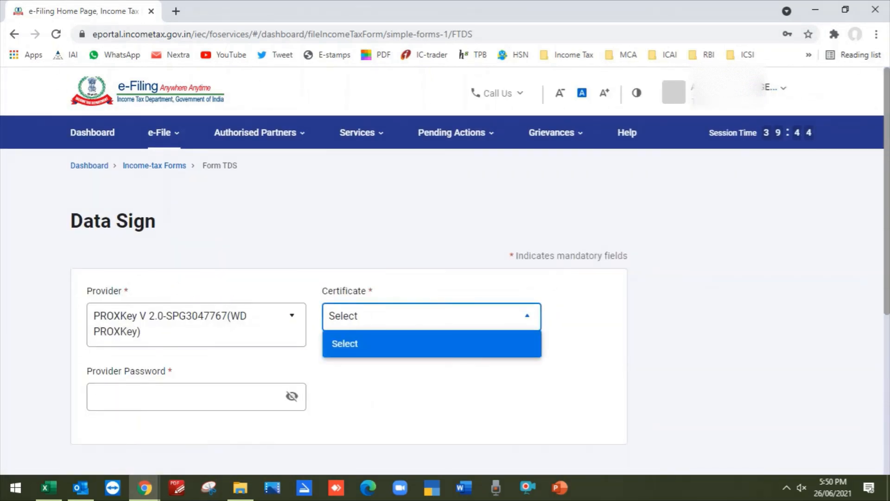
pyautogui.click(389, 371)
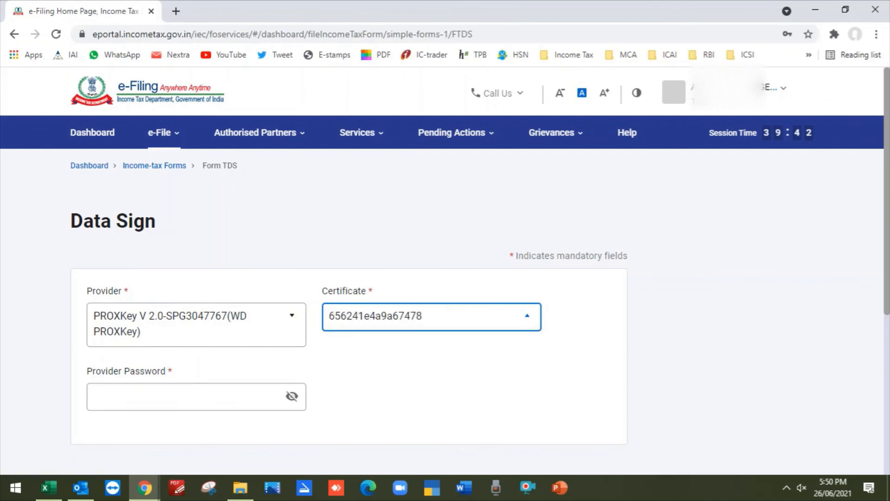
# Step: Enter the provider password, sign the TDS return and confirm its submission
pyautogui.click(186, 397)
pyautogui.write('*****')
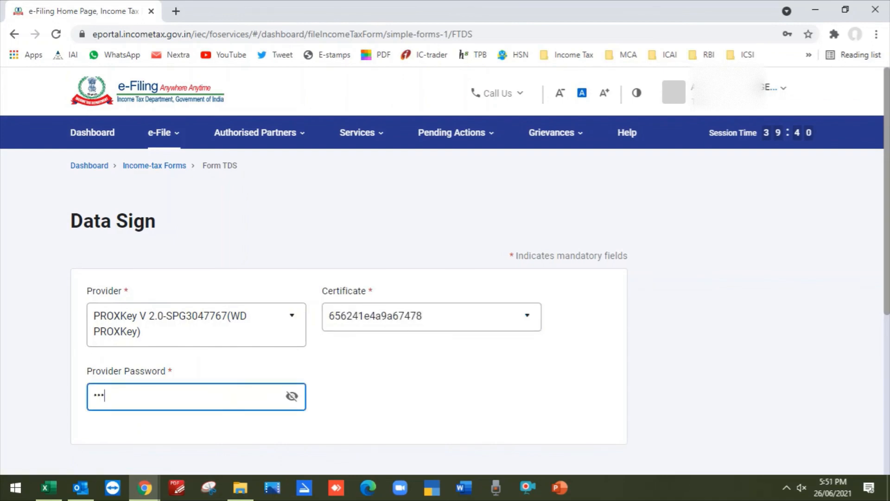
pyautogui.write('***')
pyautogui.scroll(-3, 445, 279)
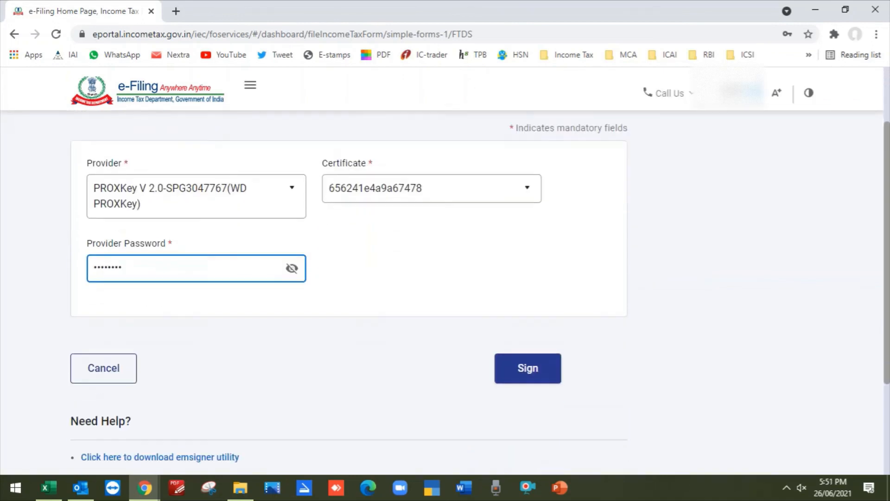
pyautogui.click(527, 366)
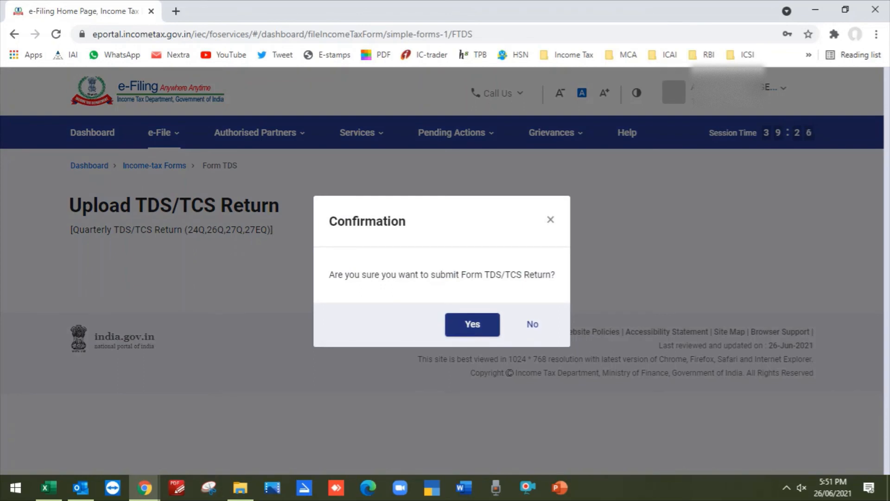
pyautogui.click(473, 325)
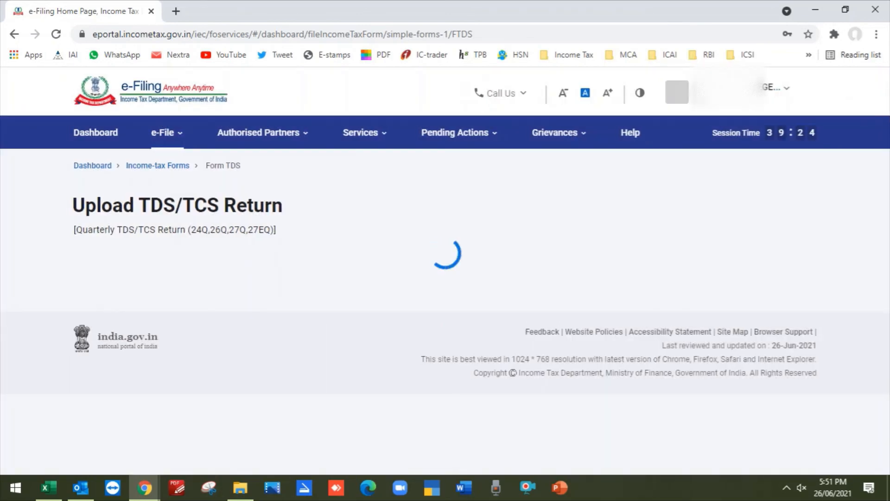